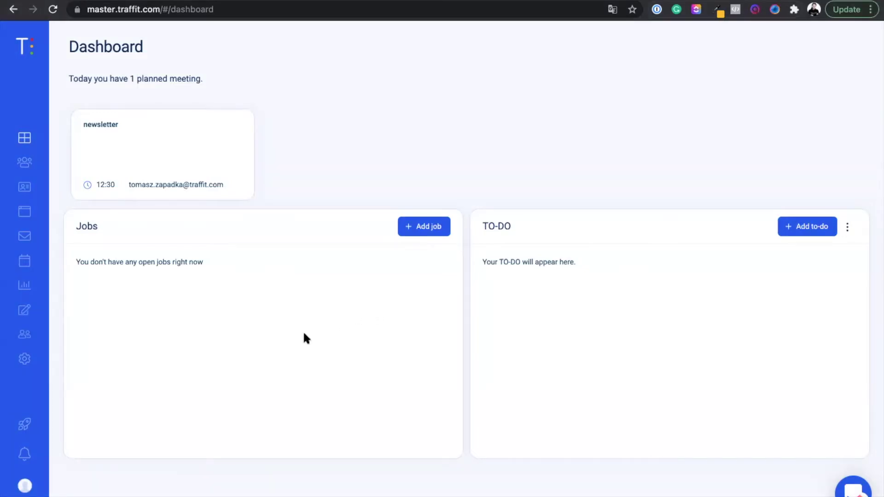
Add a new scheduler in the profile's Scheduler section and name it with the owner's first name followed by "scheduler".
click(22, 489)
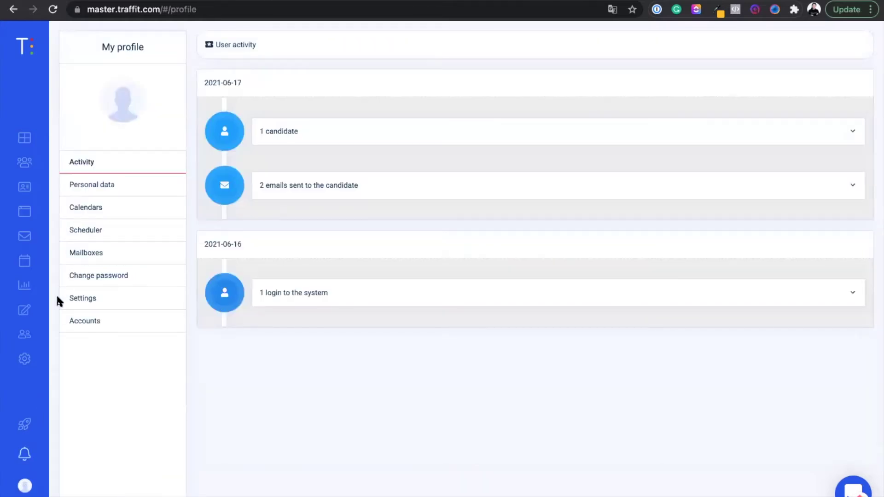
click(87, 233)
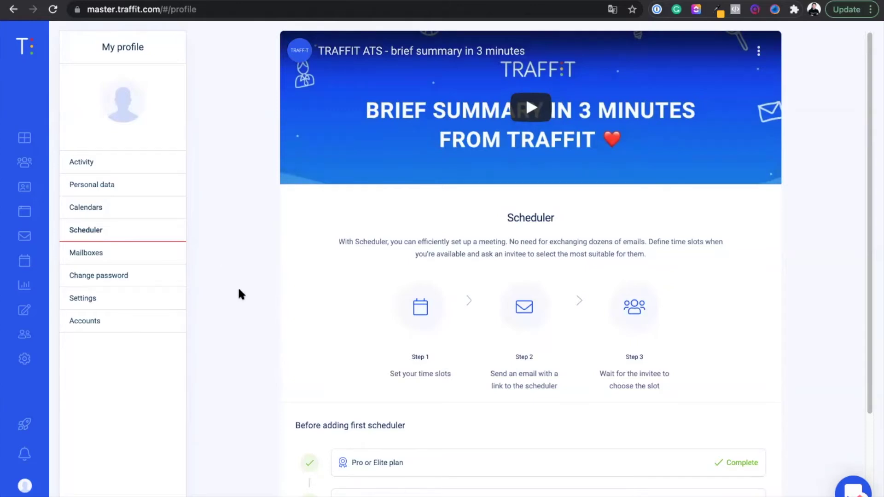
scroll(237, 294, down, 3)
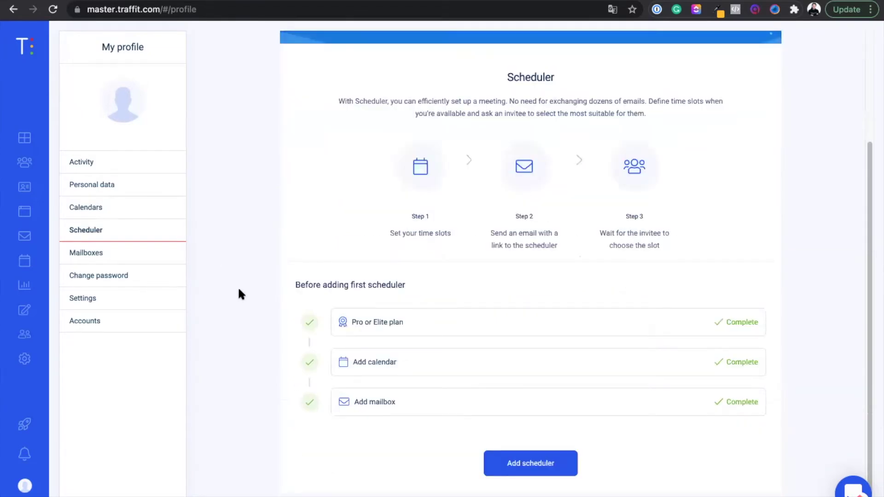
click(520, 472)
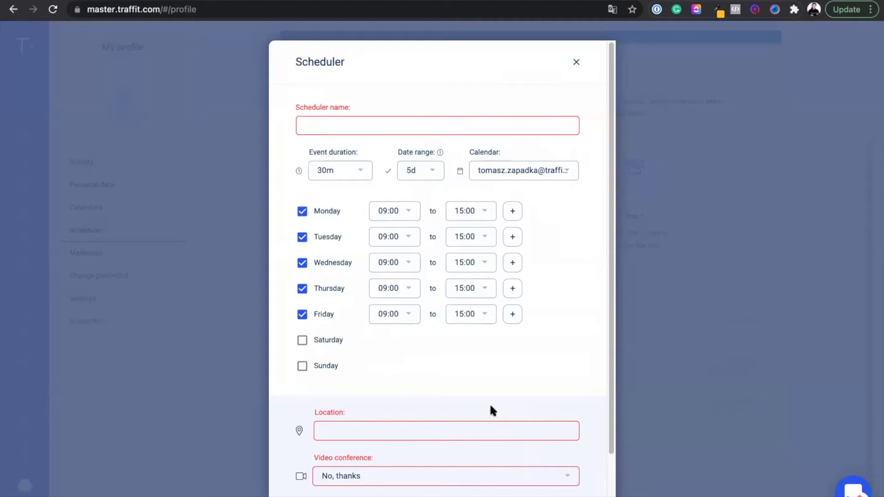
click(305, 126)
text(Tomek's )
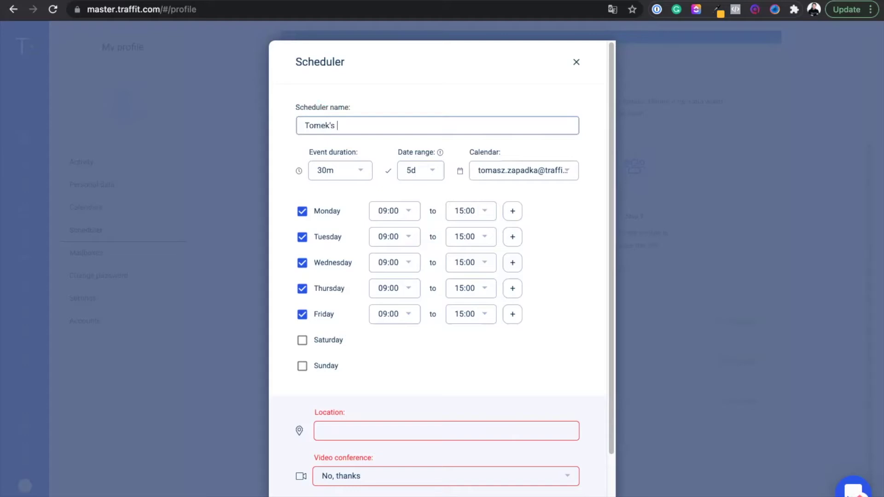
text(scheduler)
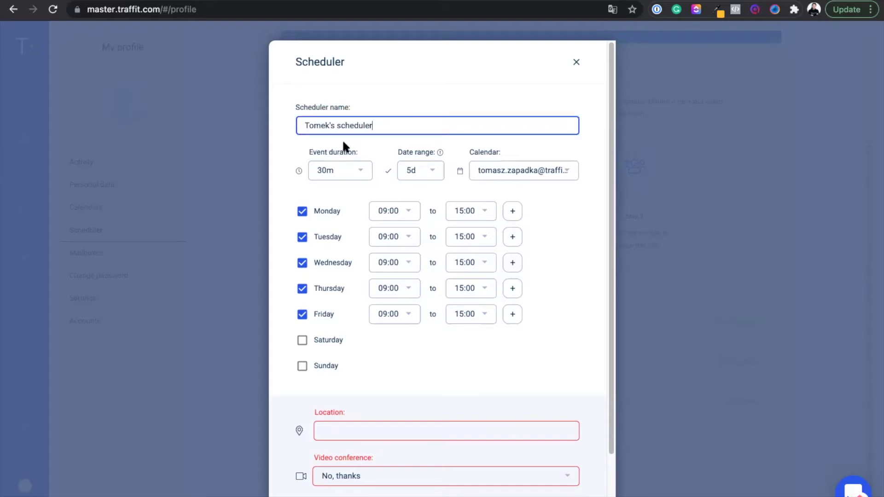
Set the scheduler's date range to 10d, keeping the 30m event duration and the preselected calendar.
click(361, 175)
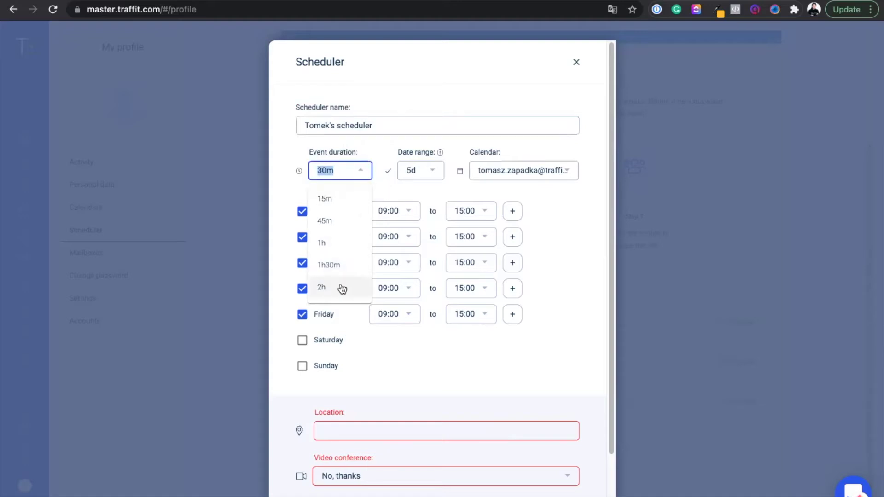
click(342, 172)
click(363, 174)
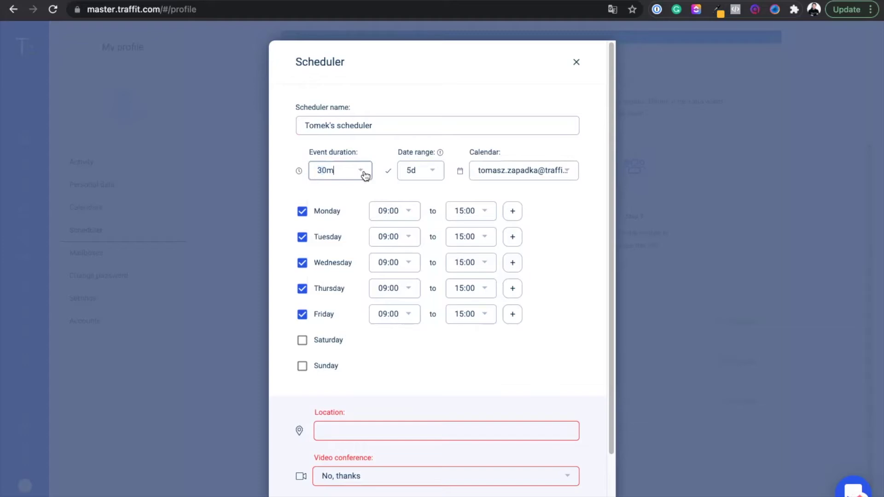
click(376, 149)
click(436, 170)
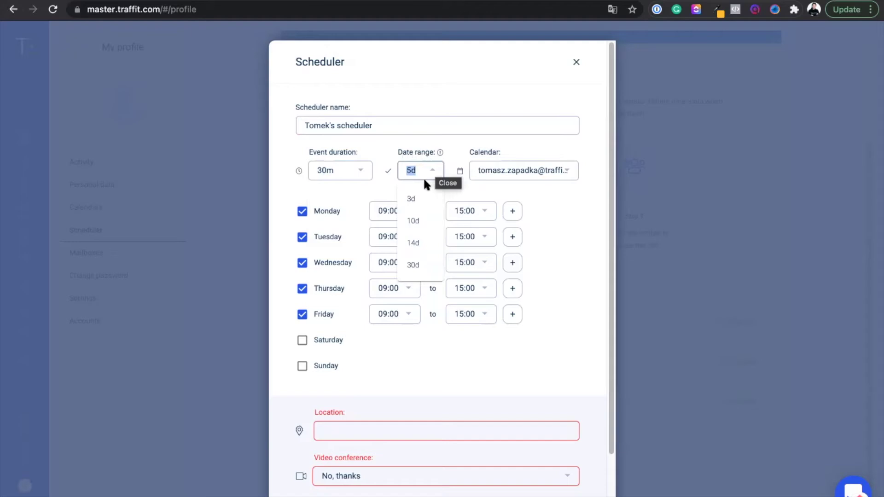
click(413, 221)
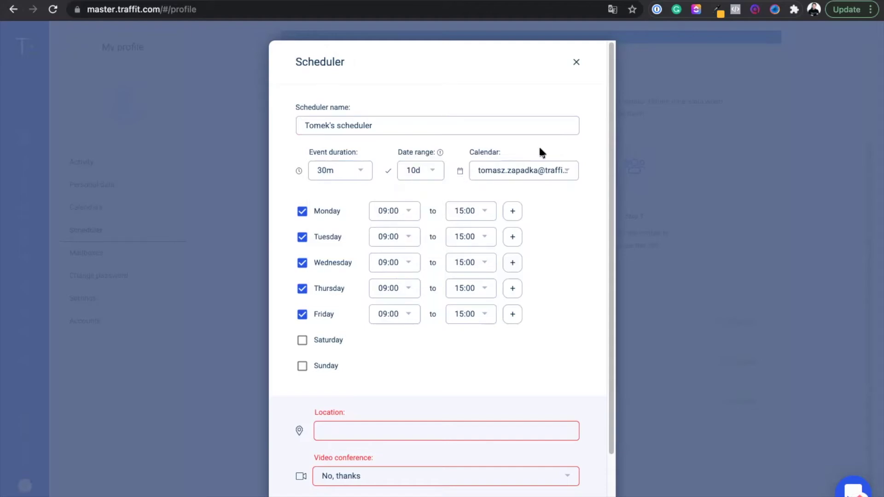
click(550, 169)
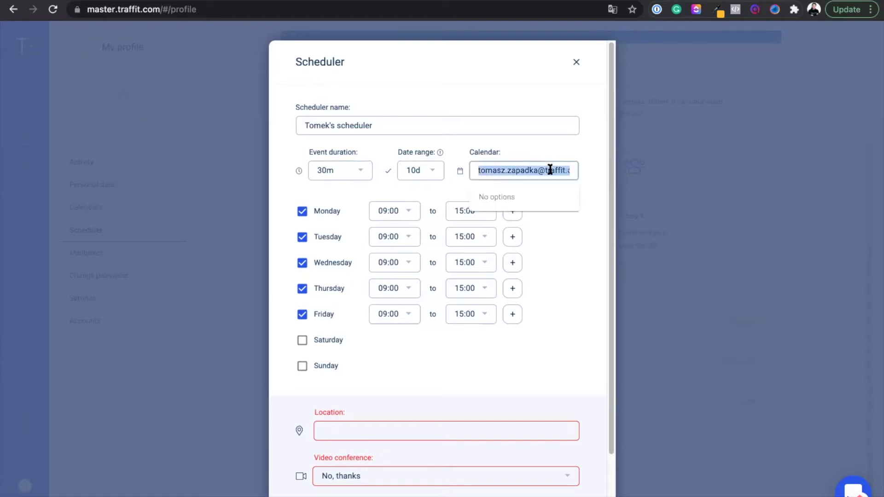
click(347, 232)
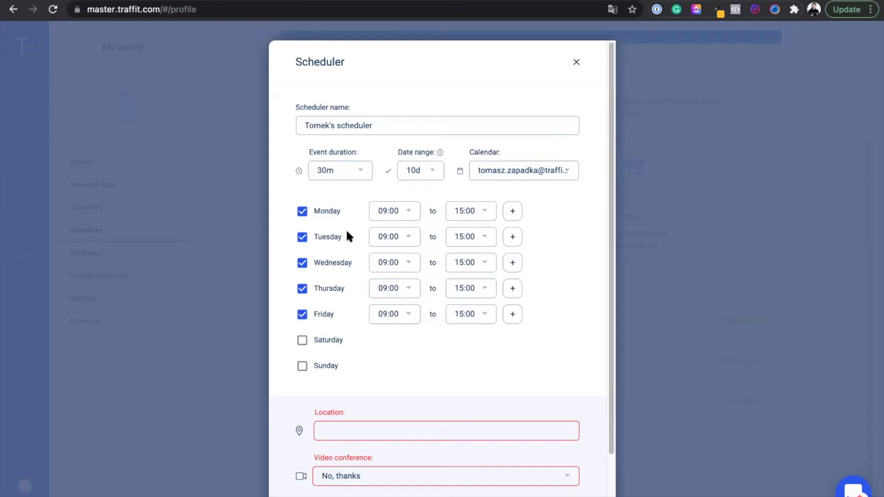
Exclude Tuesday from the weekly availability and set Thursday's end time to 11:00.
click(302, 238)
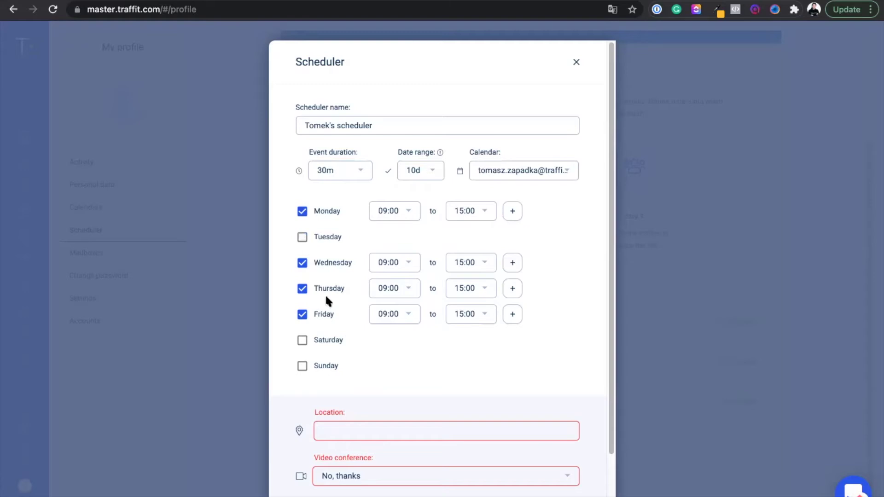
click(491, 296)
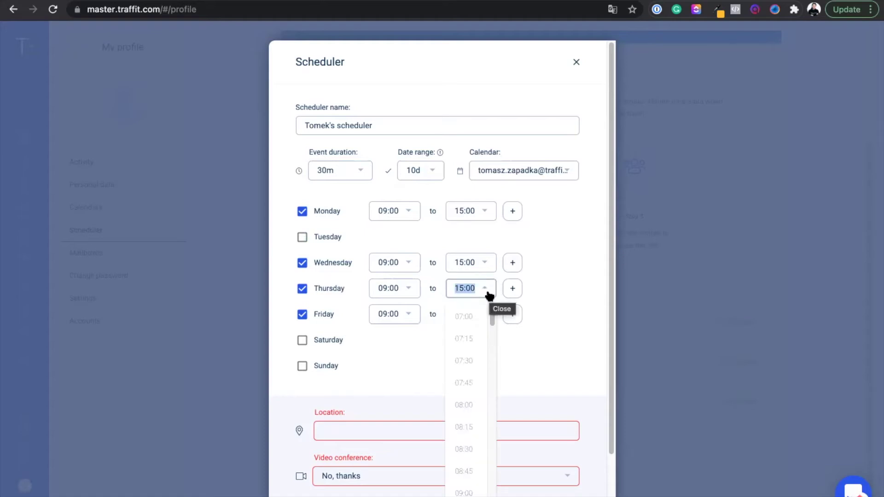
scroll(476, 350, down, 7)
click(467, 352)
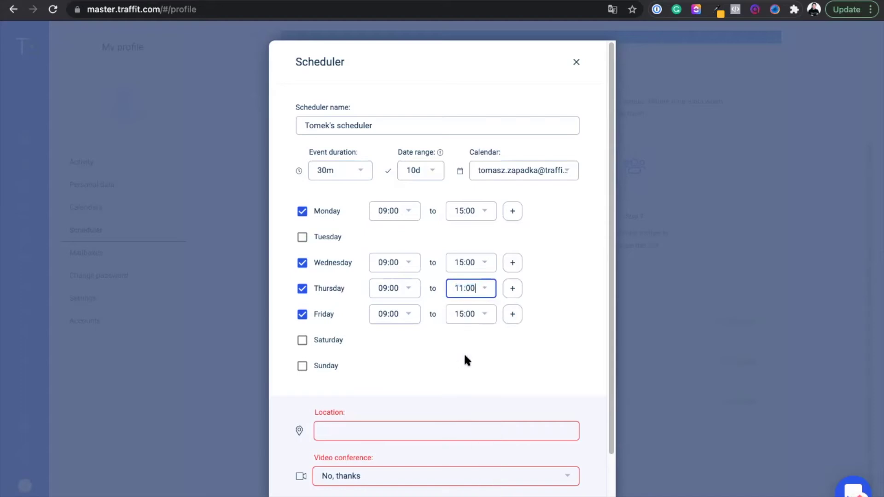
click(459, 337)
Add a second Thursday time slot running from 15:00 to 16:00.
click(512, 290)
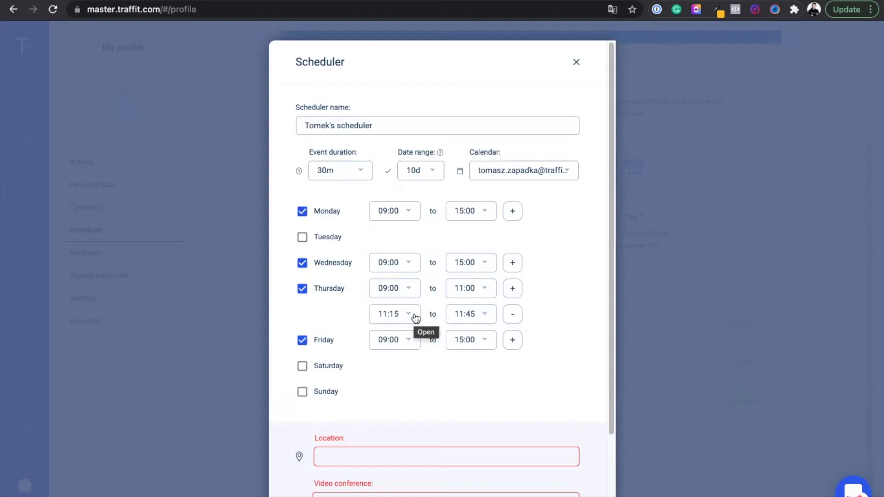
click(462, 316)
scroll(473, 262, down, 5)
scroll(475, 268, down, 2)
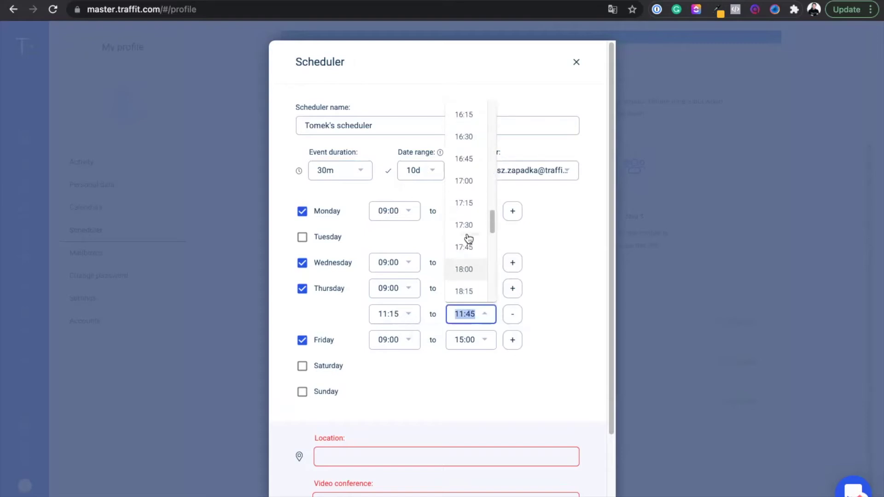
scroll(464, 124, up, 2)
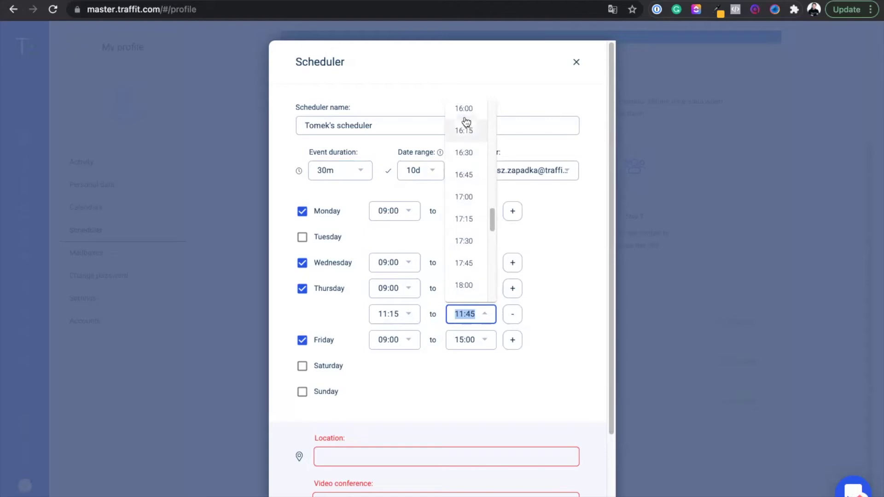
click(462, 111)
click(388, 320)
scroll(386, 233, down, 7)
scroll(389, 233, down, 5)
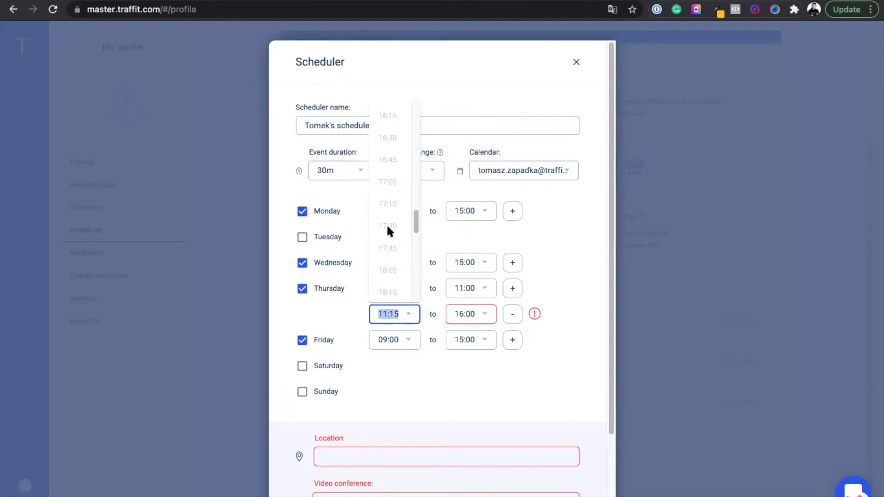
scroll(388, 230, up, 1)
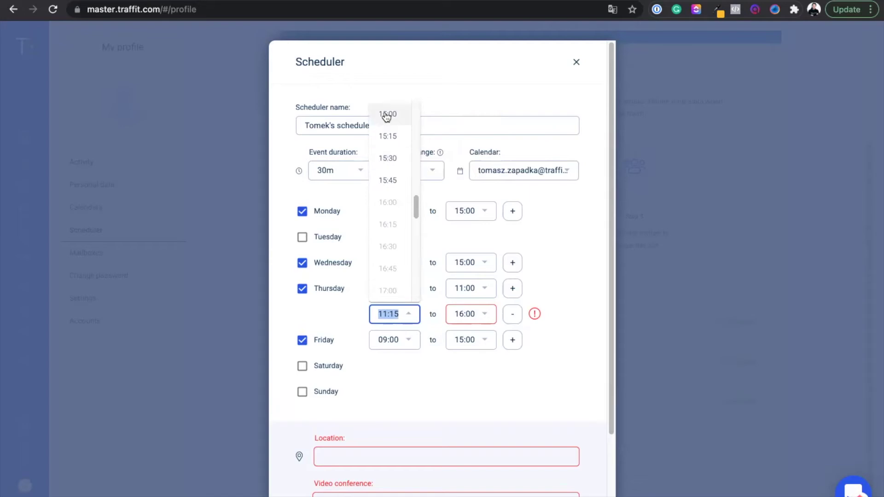
click(387, 115)
click(556, 297)
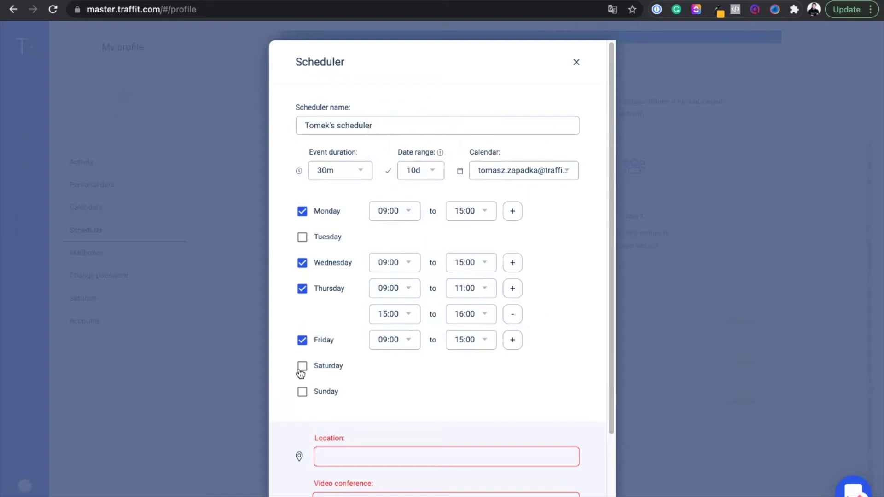
Include Saturday in the weekly availability and enter Online as the meeting location.
click(301, 367)
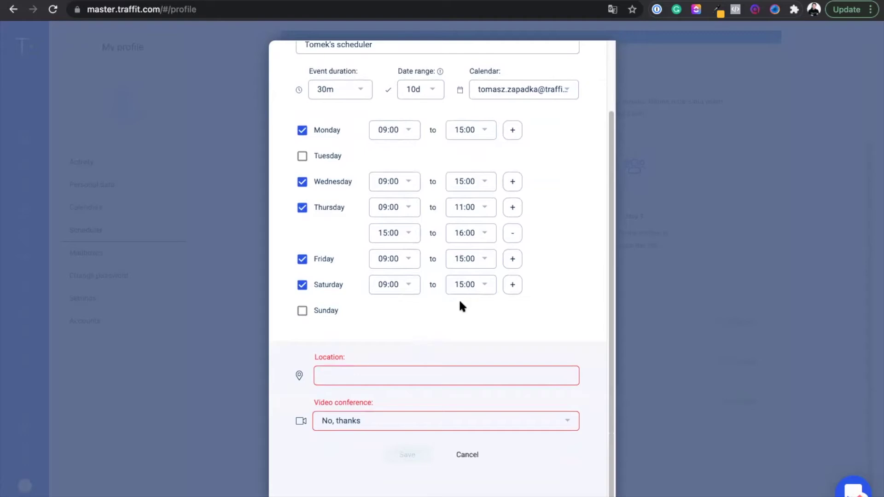
click(345, 375)
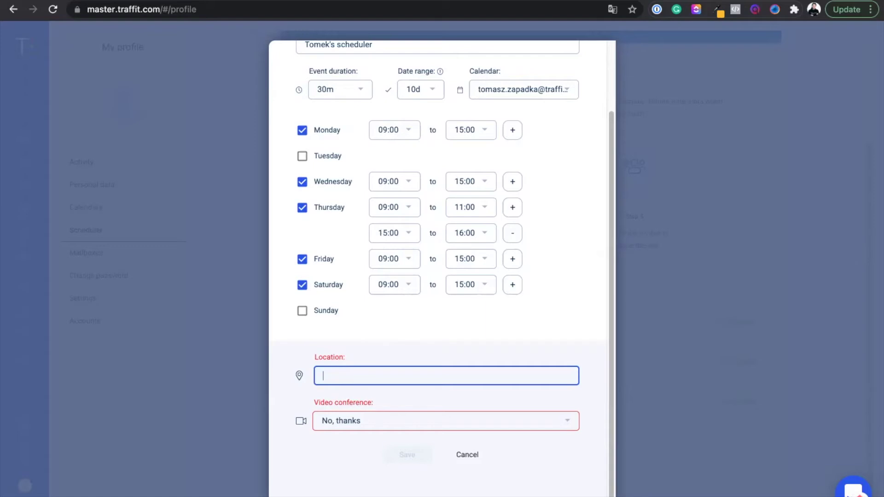
text(Online)
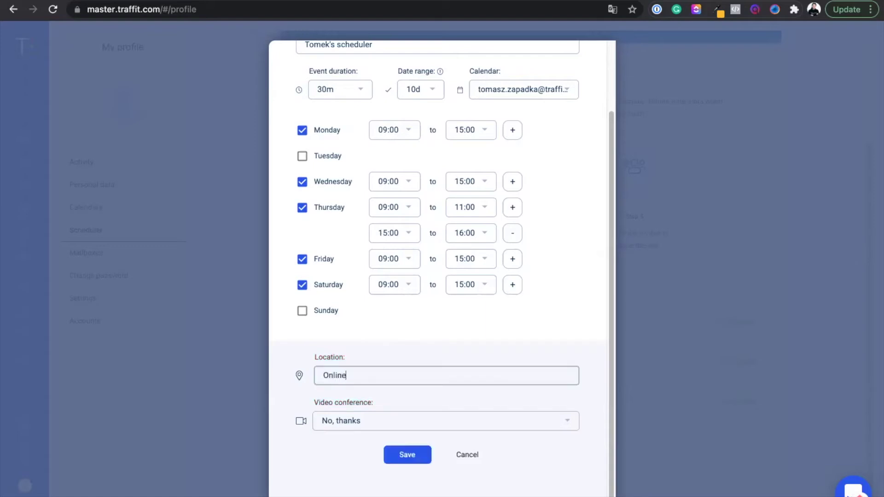
click(400, 391)
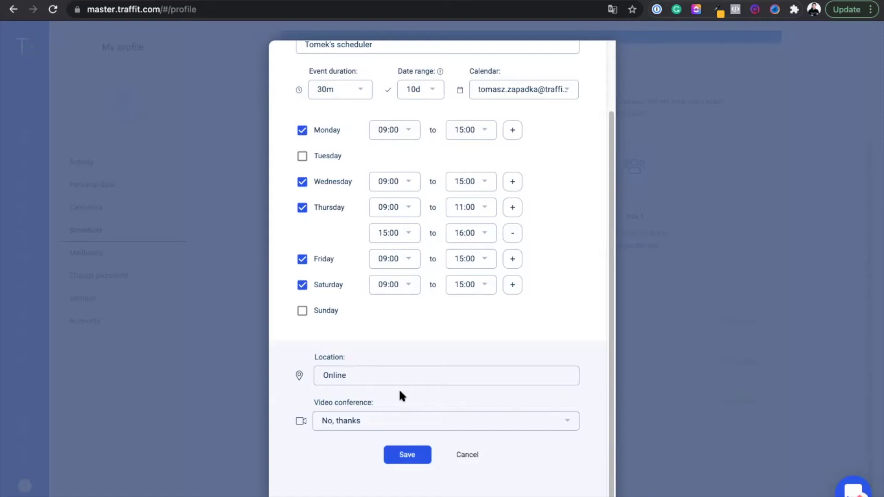
Keep the video conference option at "No, thanks", save the scheduler and dismiss the confirmation.
click(393, 418)
click(381, 427)
click(408, 454)
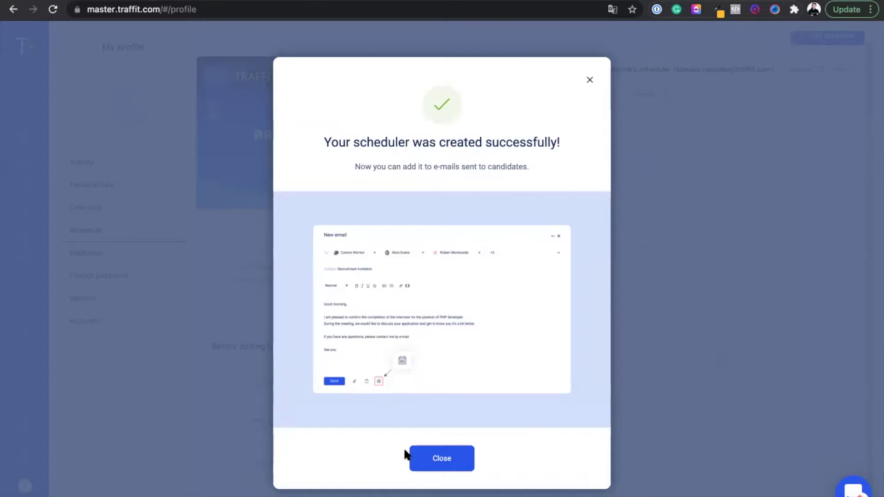
click(414, 457)
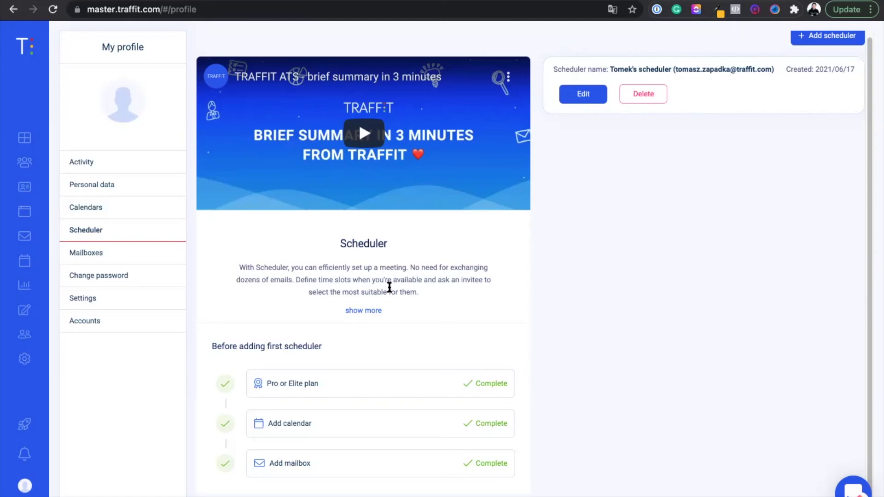
Start a new email to the first candidate in the candidates list with the subject "Recruitment meeting".
click(19, 166)
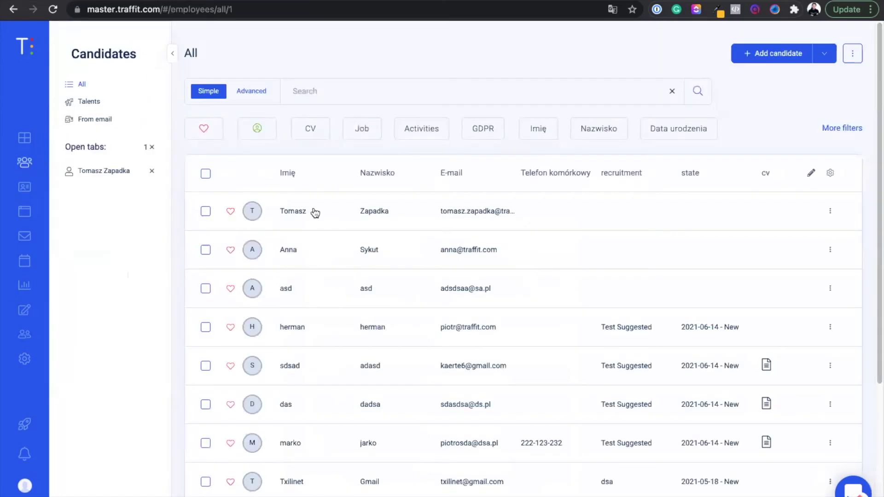
click(370, 215)
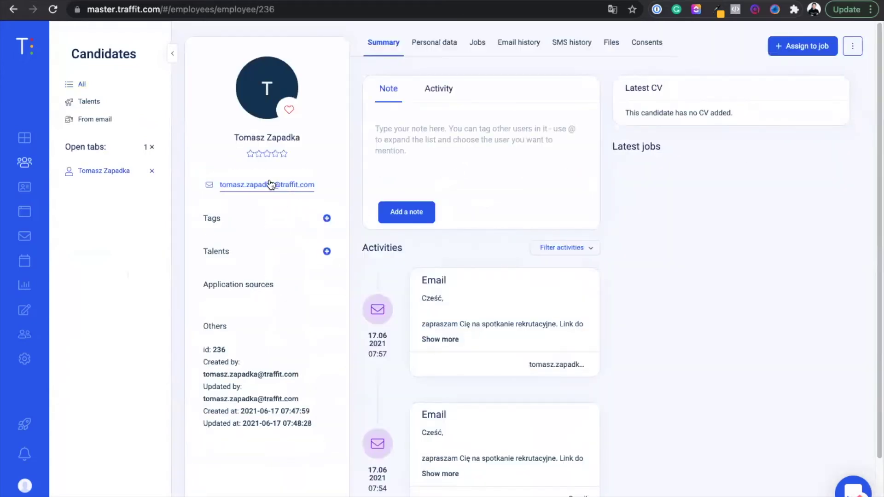
click(271, 184)
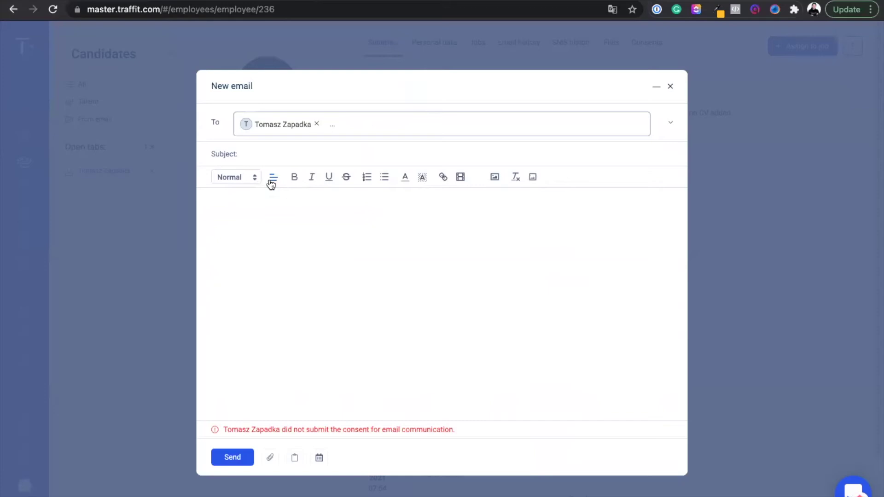
click(266, 151)
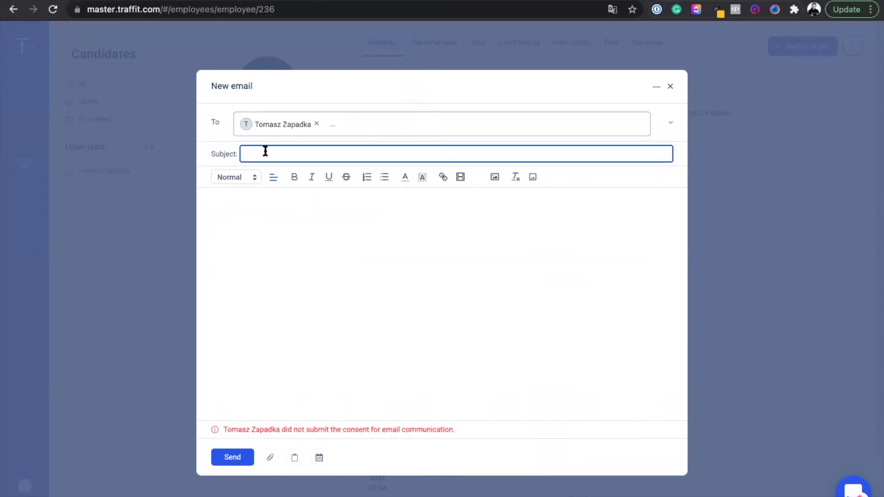
text(Recruitment meeting)
Write "Hello!" and "I'd like to invite you to a recruitment meeting. Please, book your slot here:" in the body, and insert the new scheduler.
key(Tab)
text(Hello!)
key(Return)
key(Return)
text(I'd like to invite you to a r)
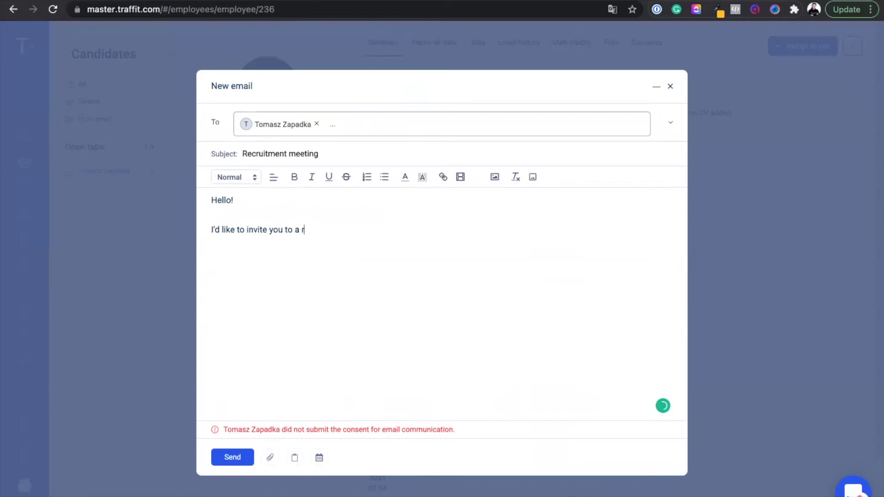
text(ecruitment meeting. Please, book your slot here:)
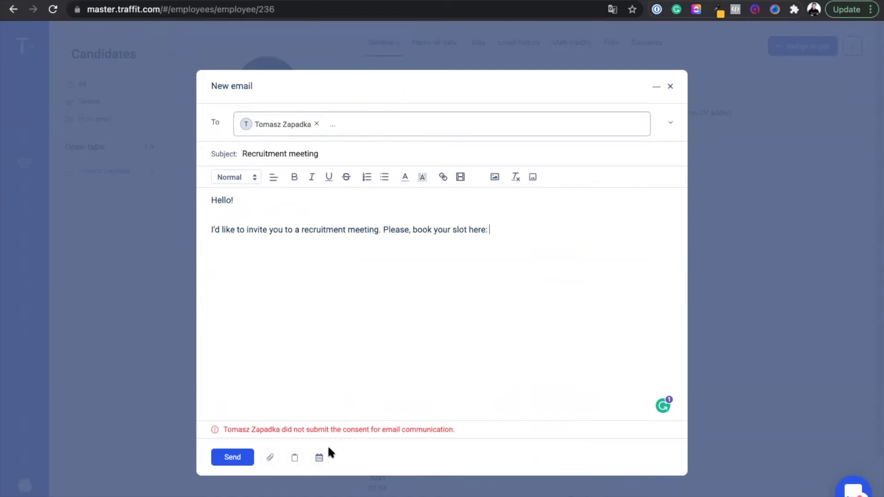
click(320, 456)
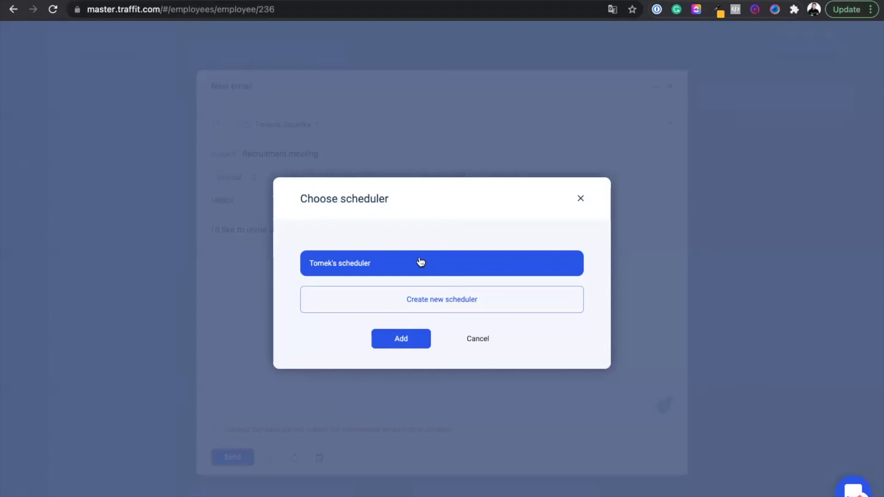
click(400, 341)
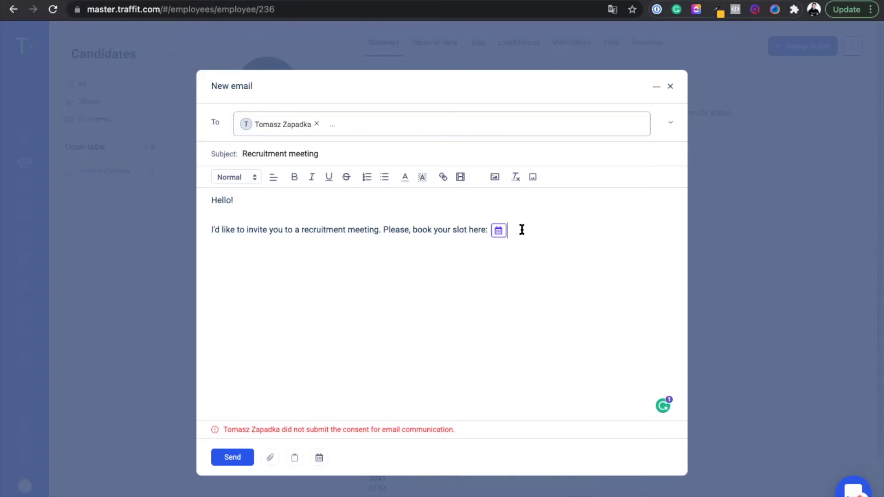
Send the invitation email and follow the scheduler link in the Recruitment meeting message received in Gmail.
click(232, 457)
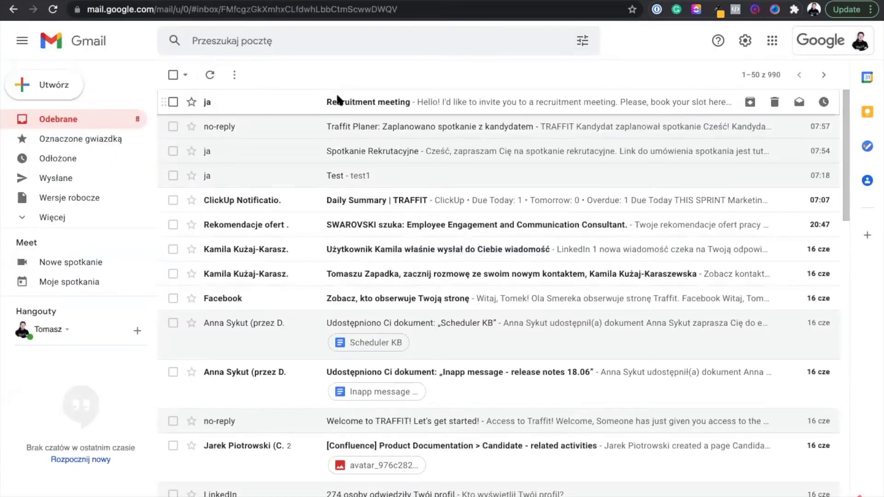
click(337, 99)
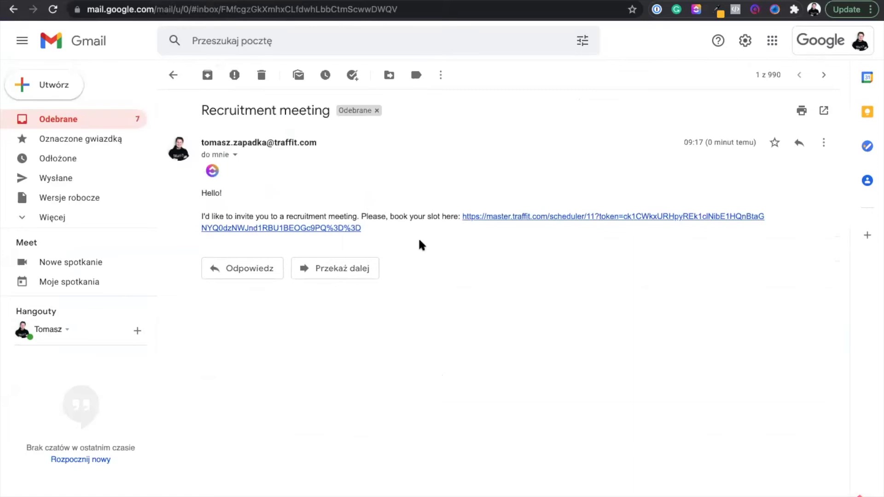
click(510, 217)
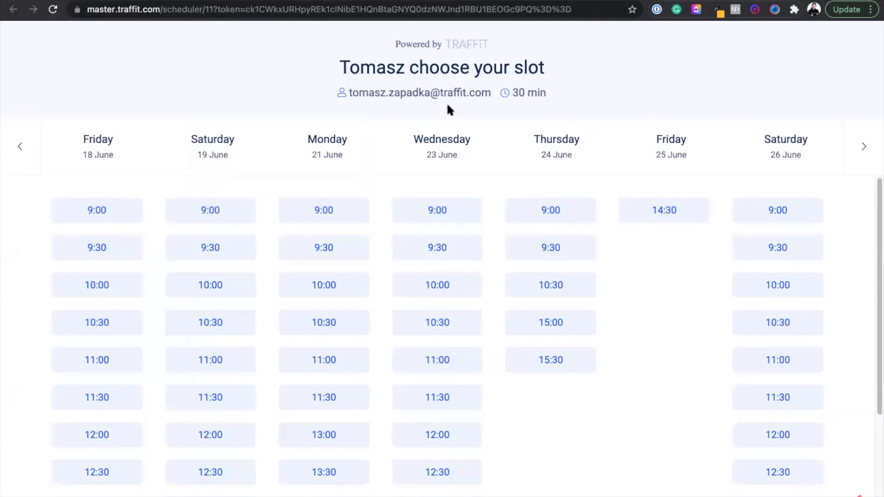
Review the available slots in the scheduler and book the 14:30 slot on Friday 25 June, confirming the booking.
scroll(489, 429, down, 5)
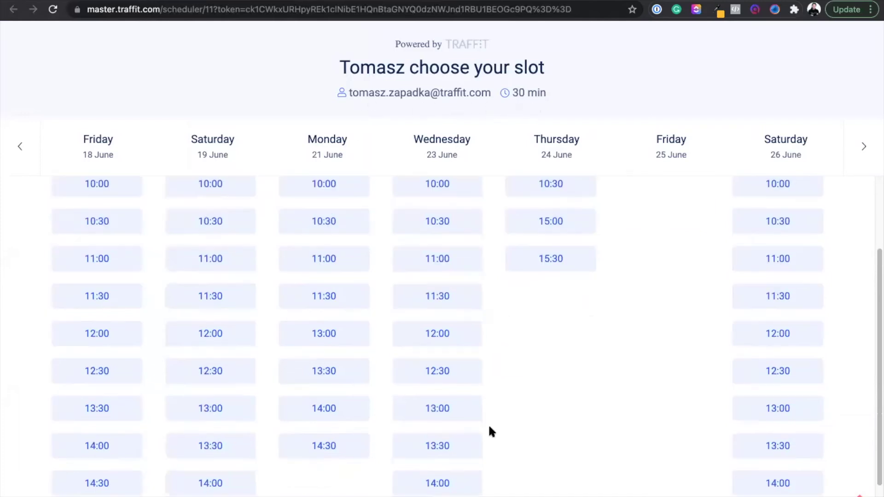
scroll(490, 429, down, 1)
scroll(489, 427, up, 5)
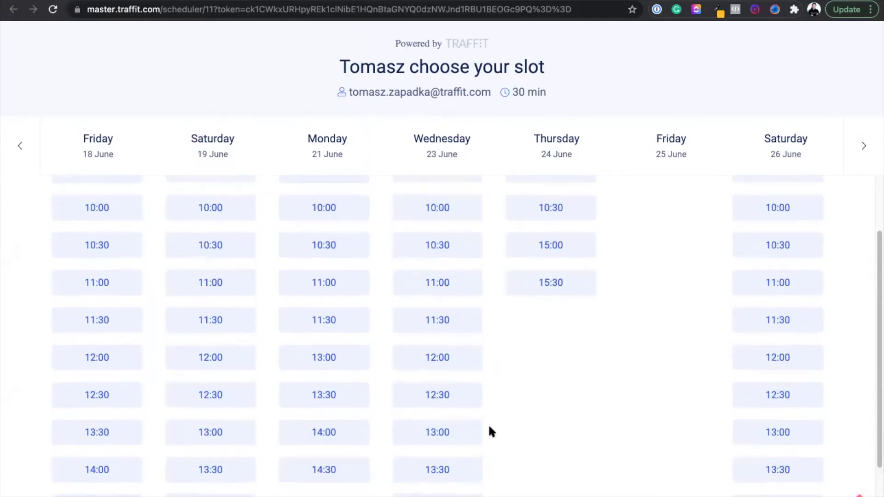
scroll(490, 428, down, 4)
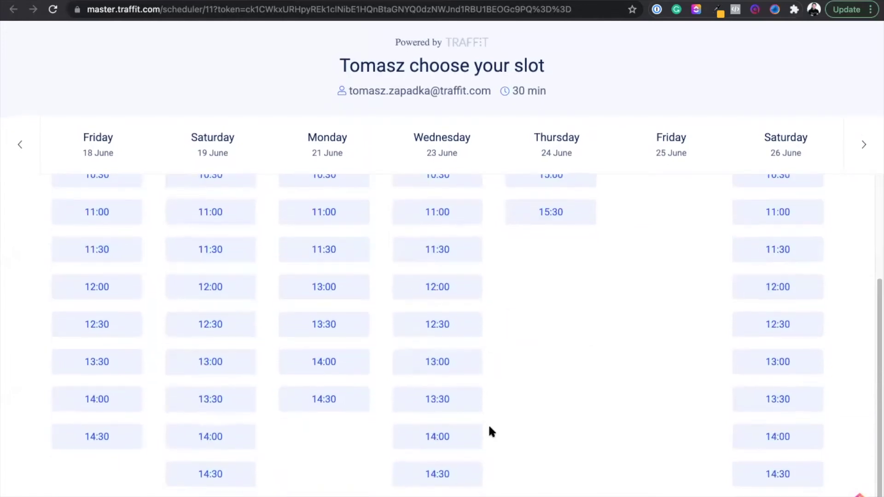
scroll(489, 430, up, 4)
click(666, 214)
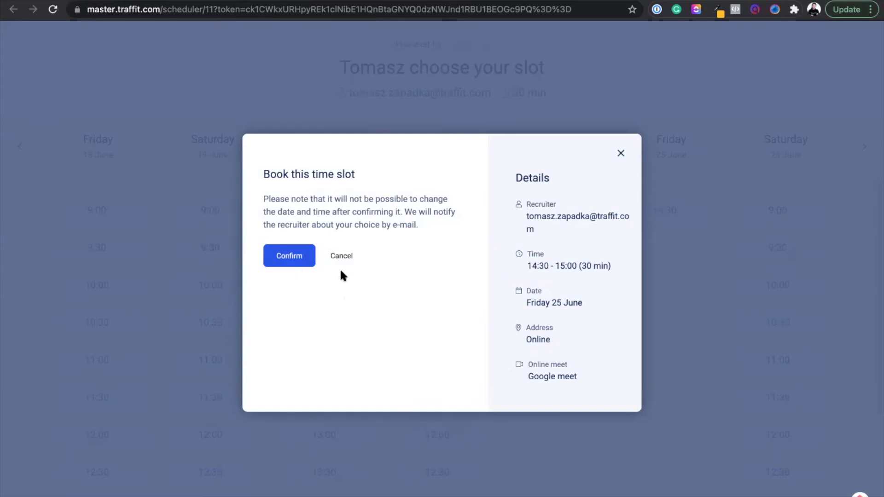
click(279, 259)
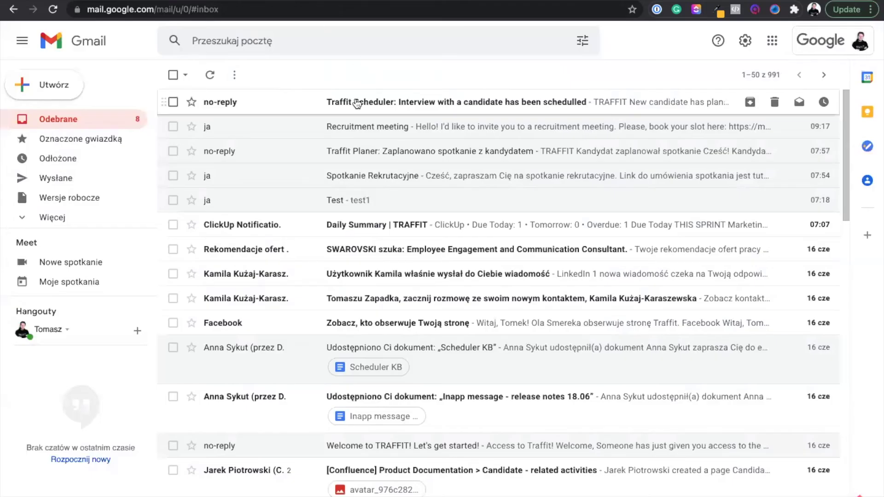
Open the Traffit Scheduler notification about the scheduled interview in the Gmail inbox and read its details.
click(358, 104)
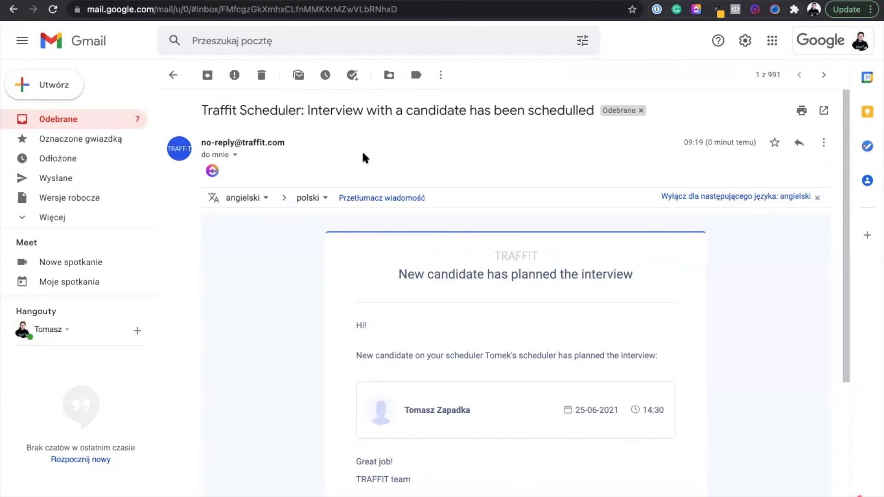
scroll(365, 414, down, 3)
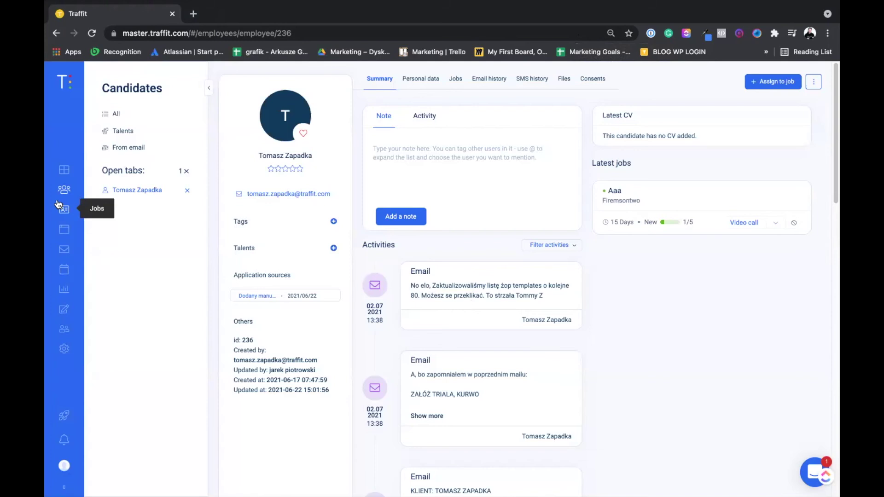
In Traffit, open the email template "Zaproszenie na spotkanie" and complete its invitation sentence with "online. Termin możesz wybrać tutaj:".
click(63, 314)
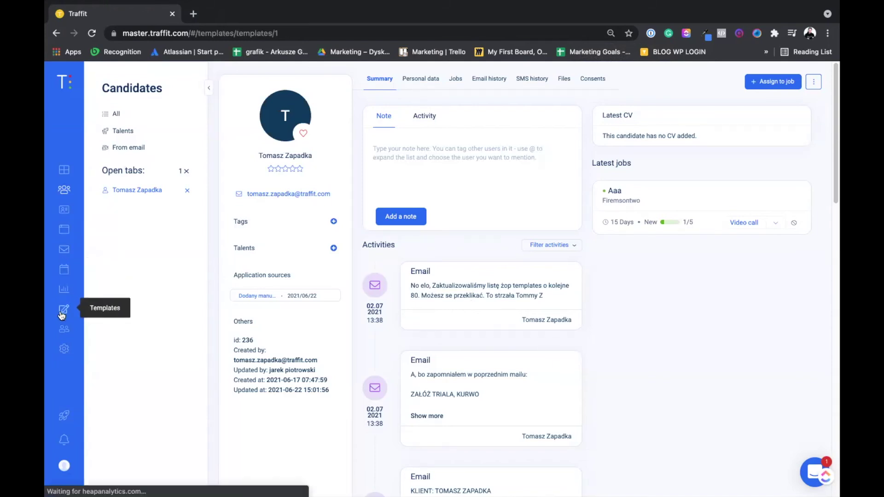
click(137, 131)
click(141, 114)
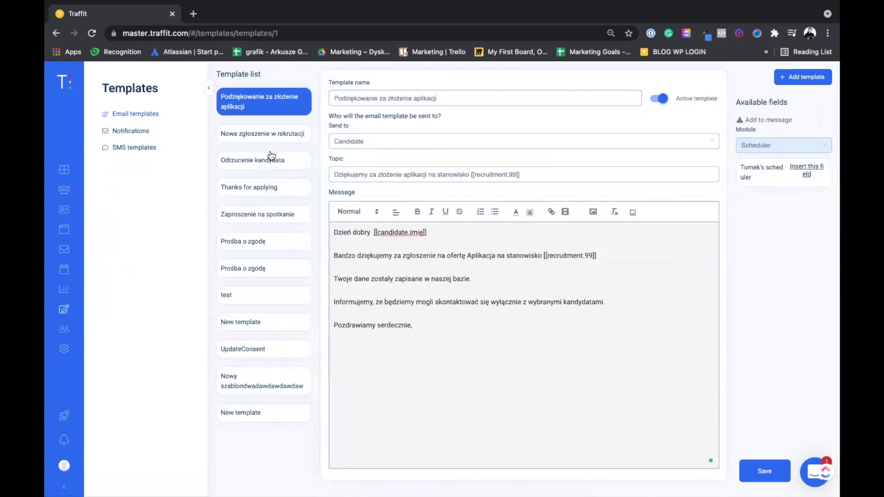
click(242, 219)
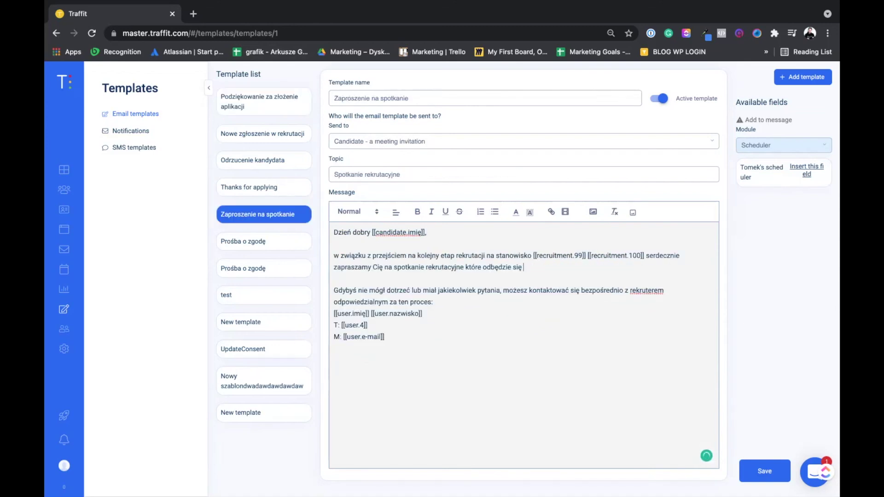
text(online. Termin możesz wybrać tutaj:)
Insert the available scheduler field from the Scheduler module into the template message after "Termin możesz wybrać tutaj:".
click(782, 145)
click(760, 388)
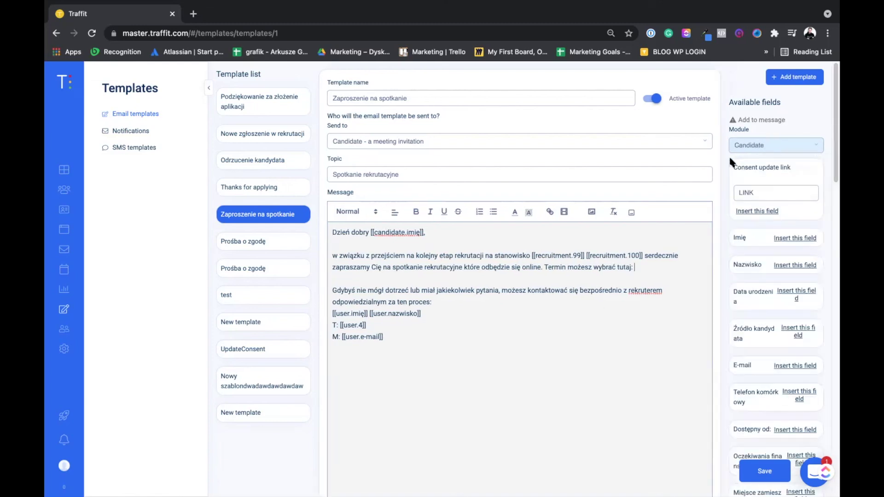
click(755, 146)
scroll(763, 194, down, 2)
scroll(763, 193, down, 1)
scroll(762, 192, up, 2)
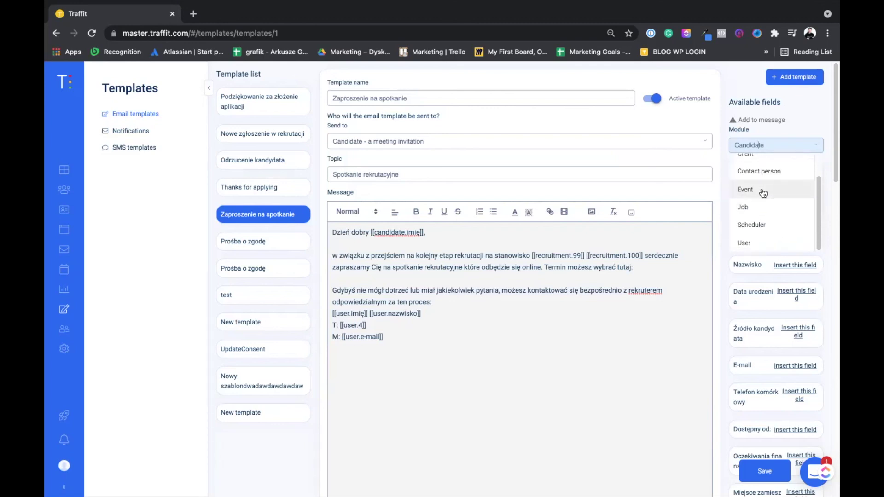
click(751, 225)
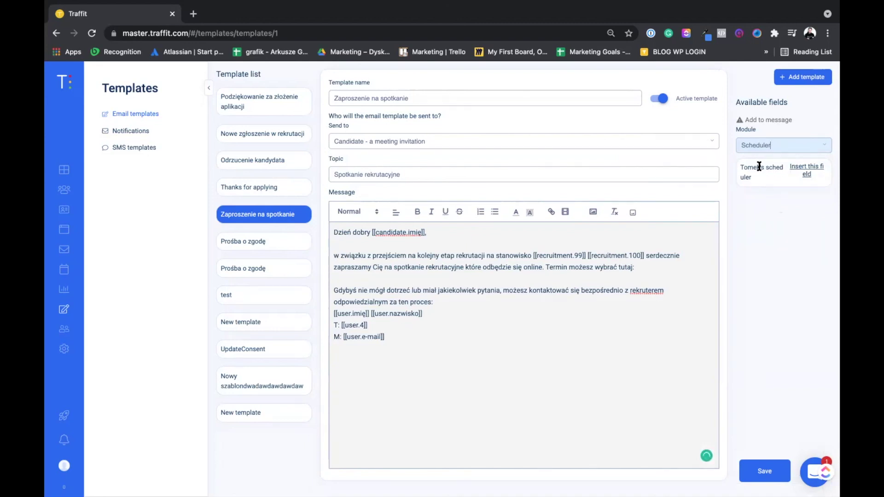
click(807, 170)
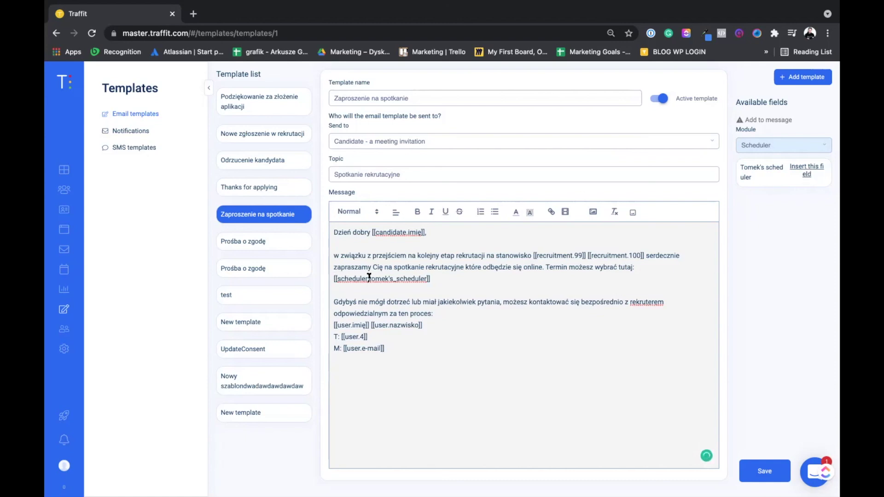
click(445, 282)
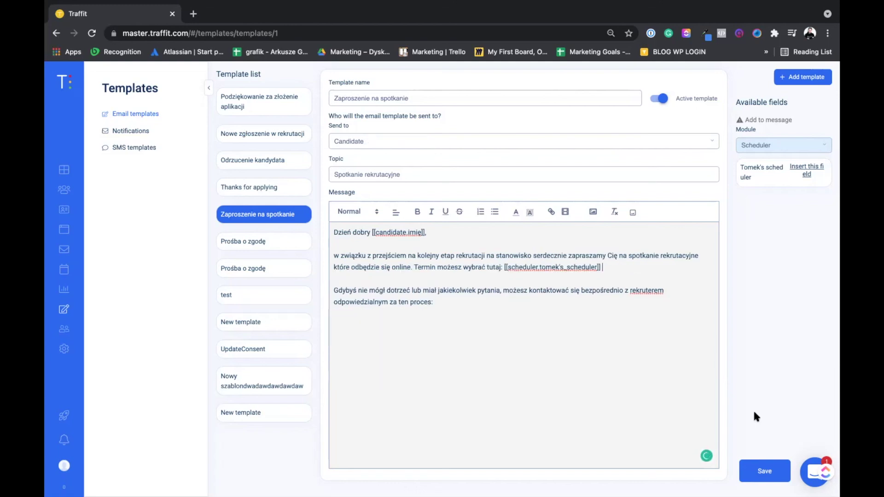